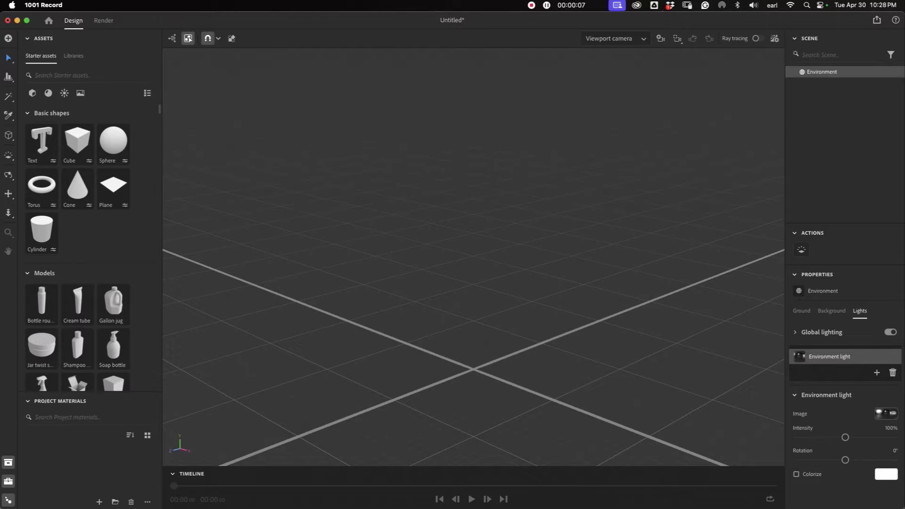
- Import the red take-out bowl .glb, turn it around and centre it on the grid
drag(361, 331, 527, 239)
click(552, 292)
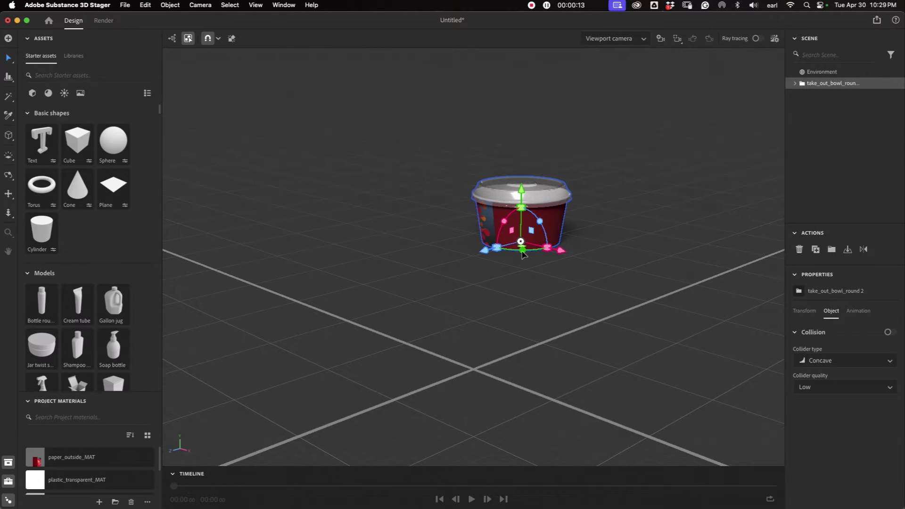
drag(522, 250, 656, 208)
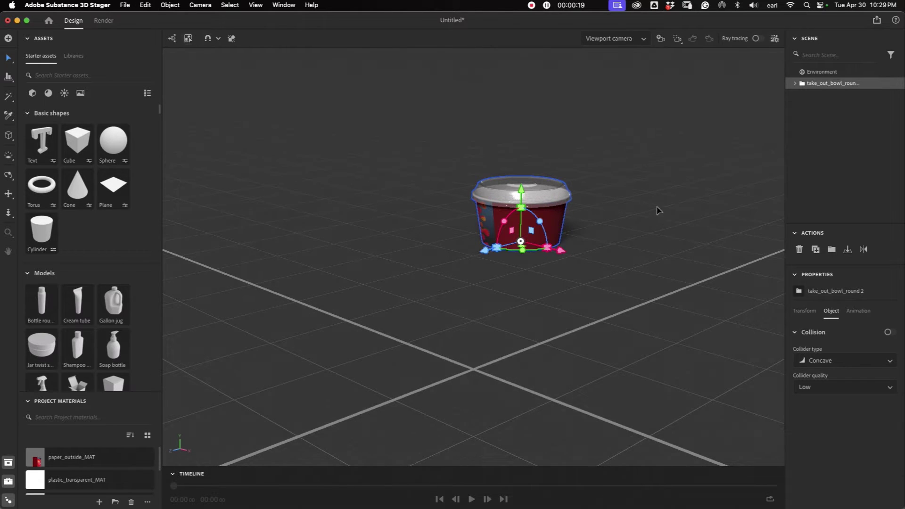
drag(486, 254, 277, 308)
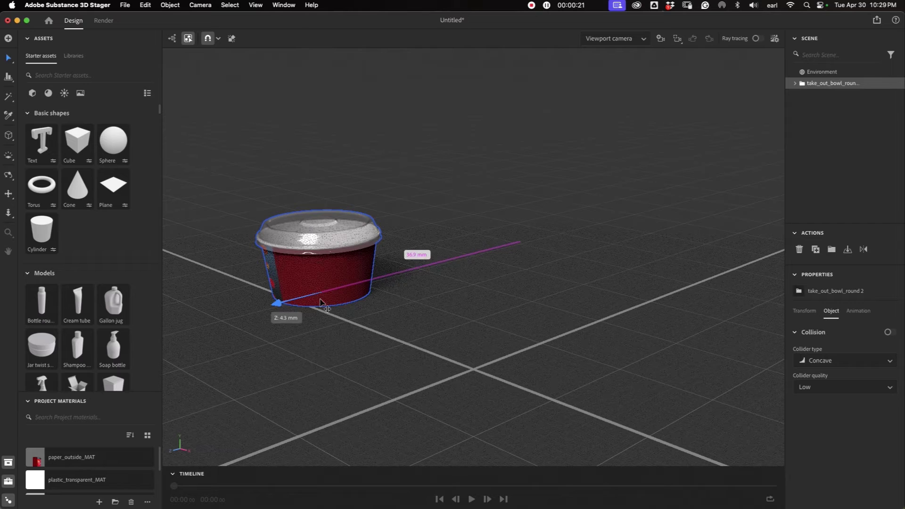
drag(355, 307, 468, 349)
- Duplicate the bowl and place the copy to the right of the original
key(super+d)
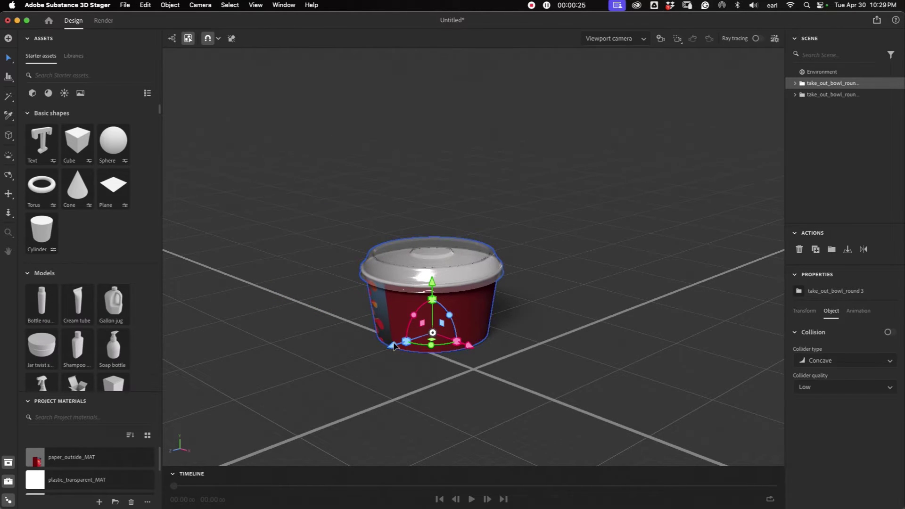
drag(434, 325, 553, 314)
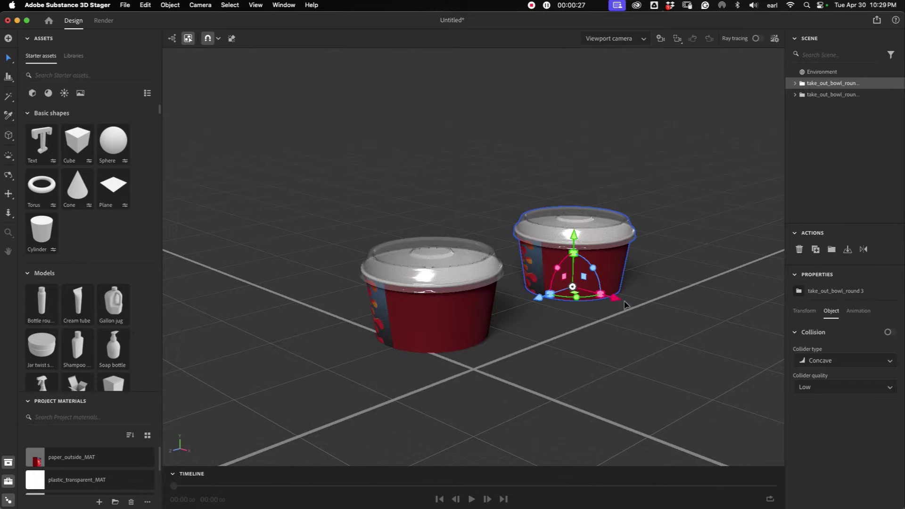
drag(624, 302, 643, 309)
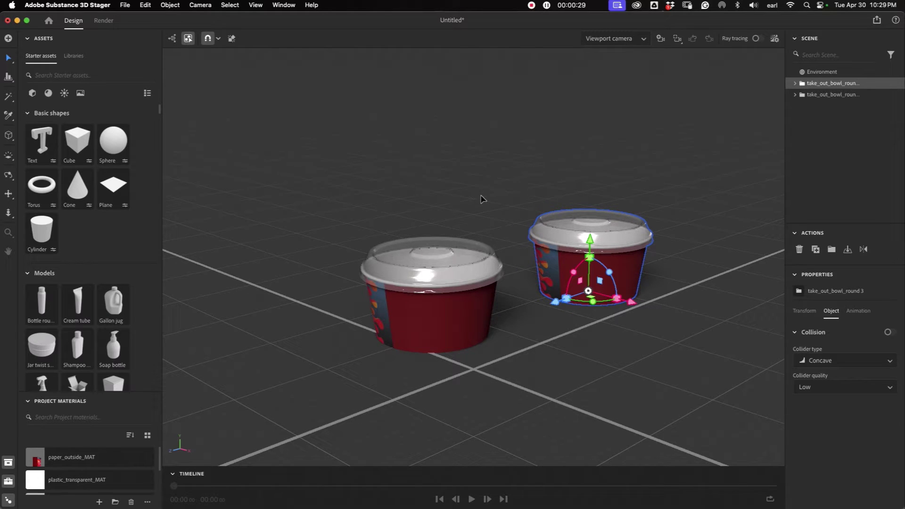
- Set the Finder kitchen photo with cutting board and flowers as the Stager background
key(ctrl+Up)
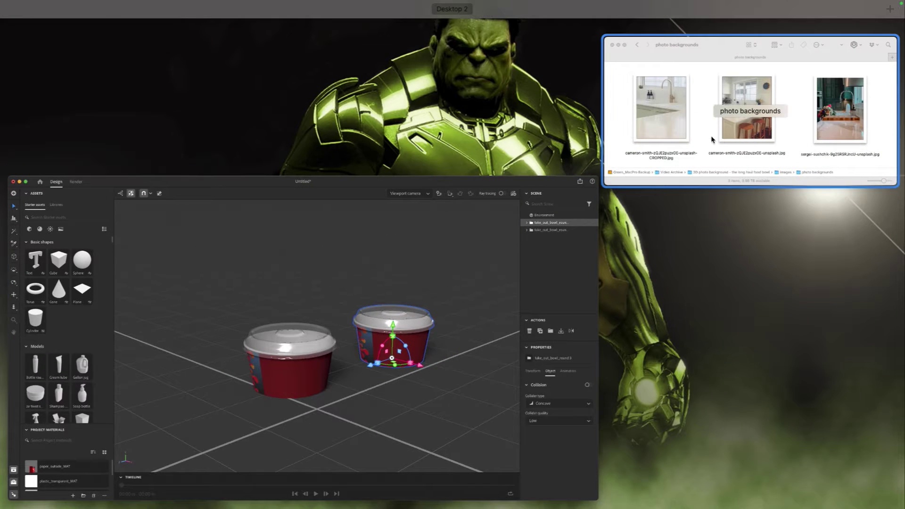
click(706, 134)
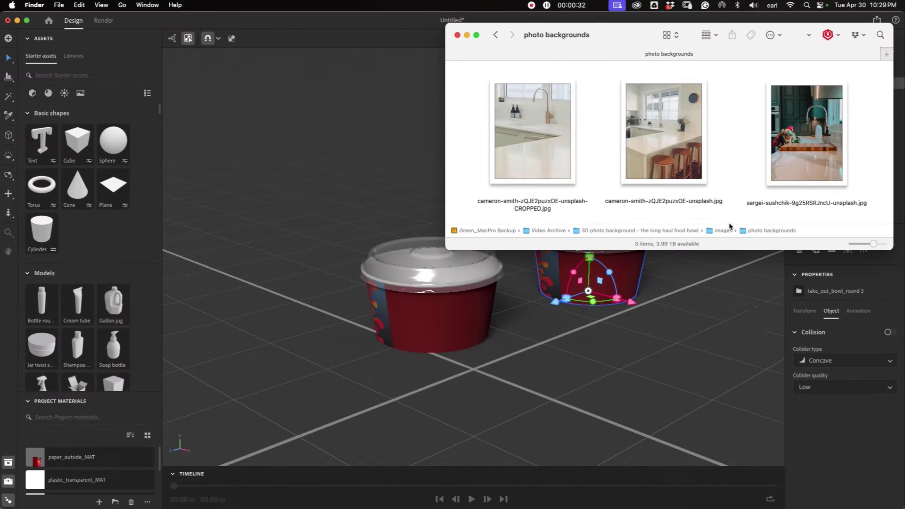
click(821, 155)
key(space)
key(space)
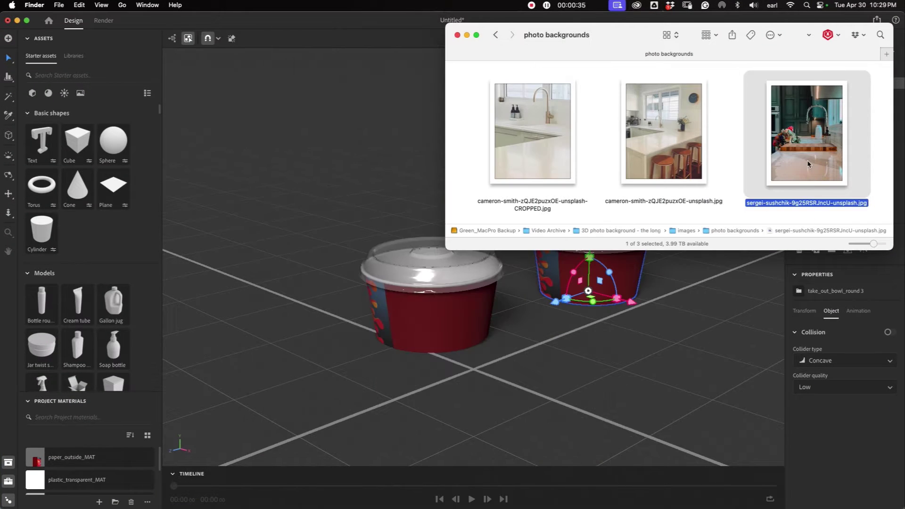
drag(807, 164, 456, 292)
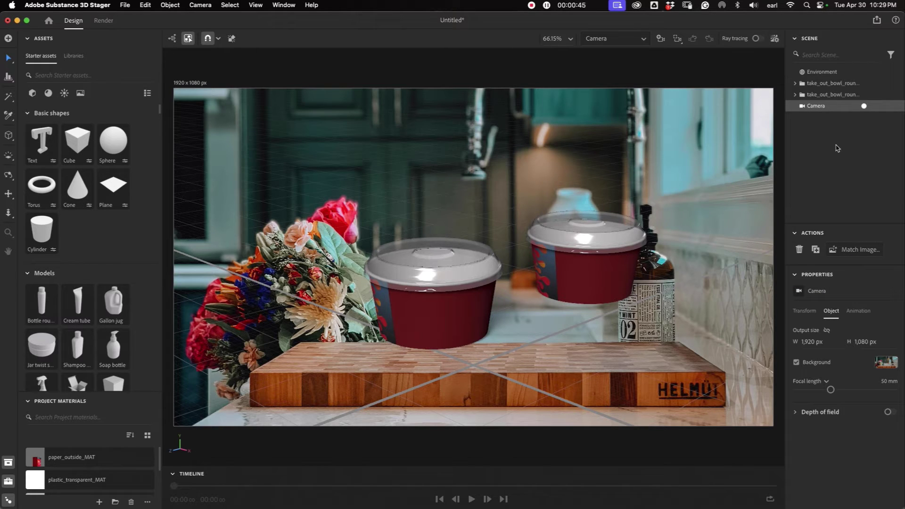
- Run Match Image on the Camera with all options, giving an 810×1080 matched perspective
click(818, 96)
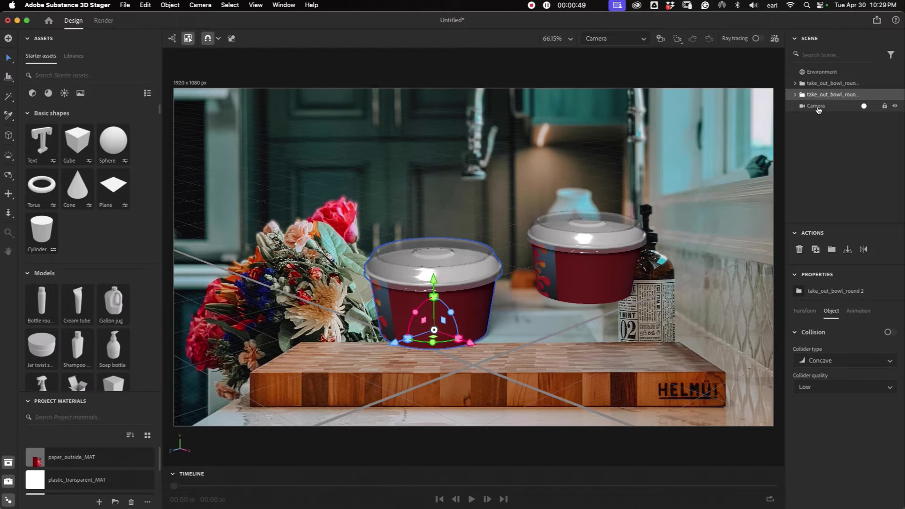
click(815, 106)
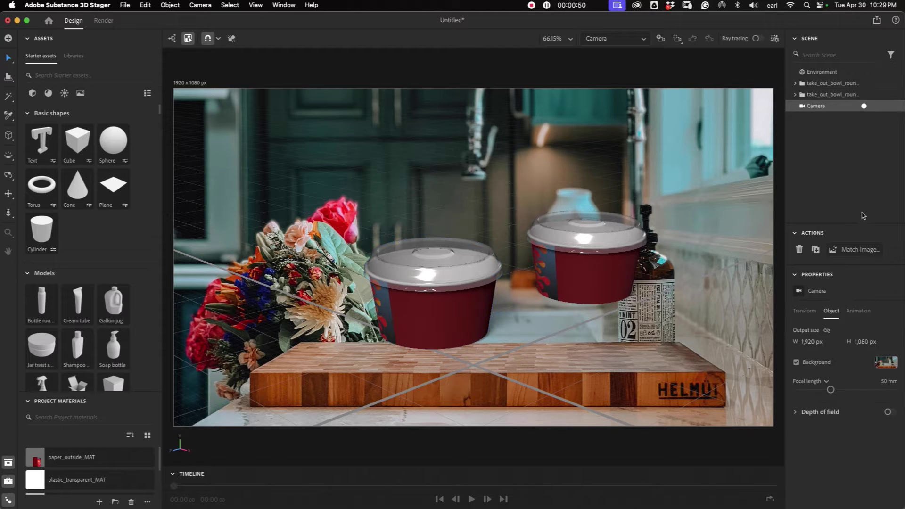
click(851, 251)
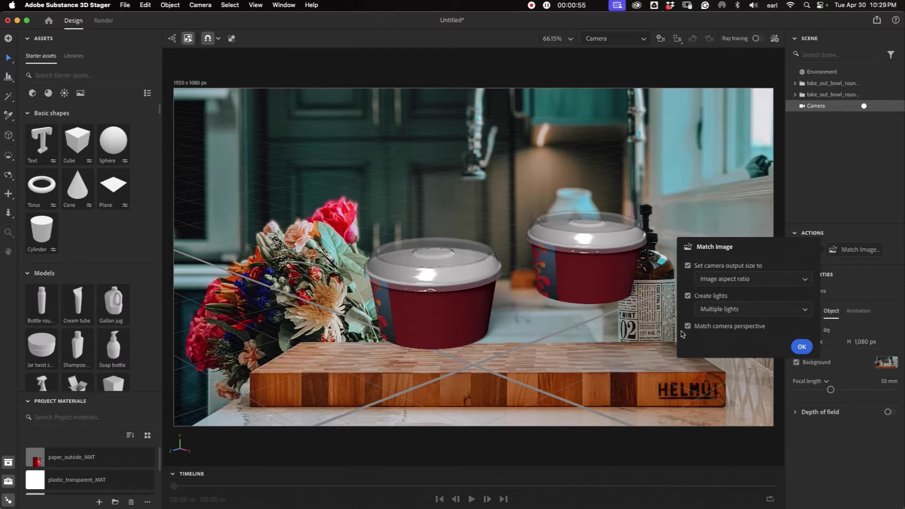
click(801, 347)
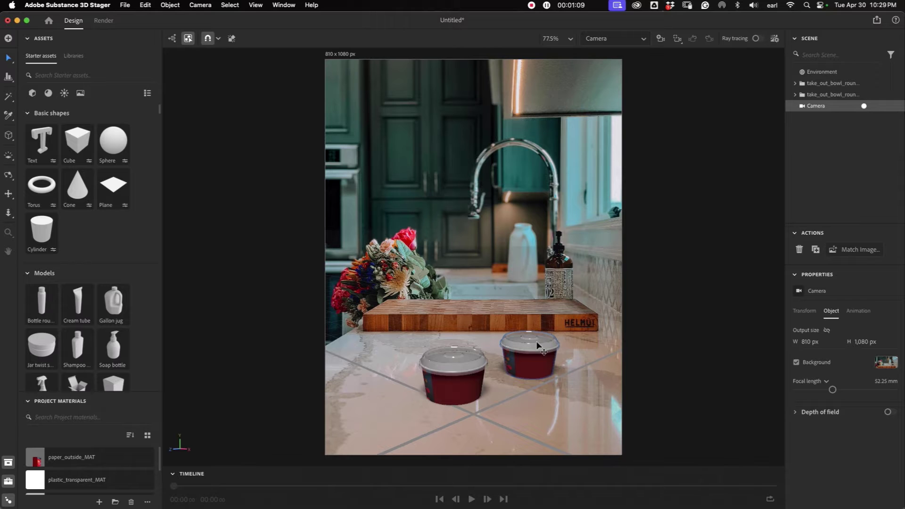
- Scale both bowls up together to 1.59
click(544, 364)
shift+click(457, 373)
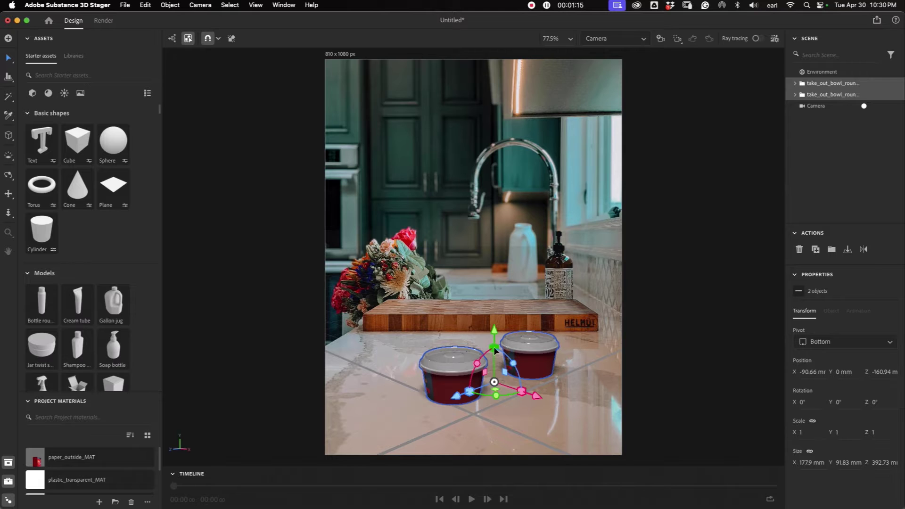
drag(494, 350, 518, 331)
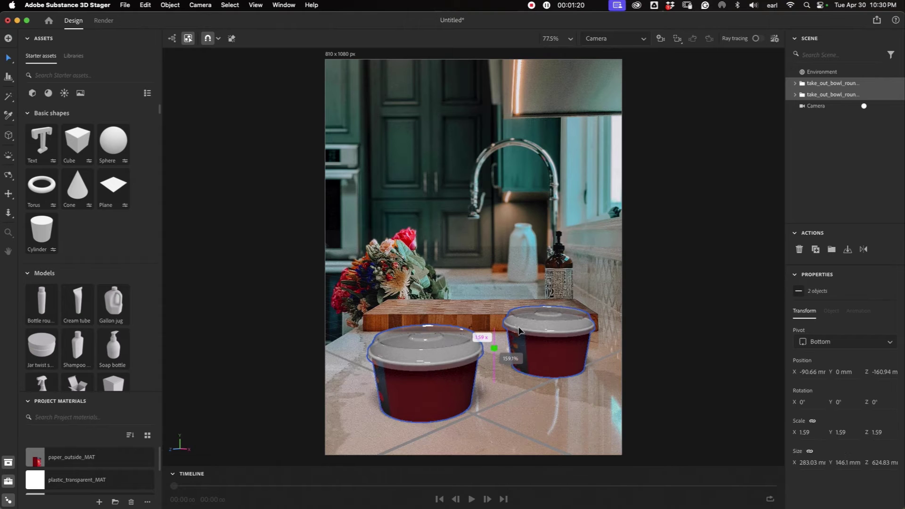
click(669, 378)
- Shift the right bowl along its depth and slightly right, nearer the cutting board
click(568, 360)
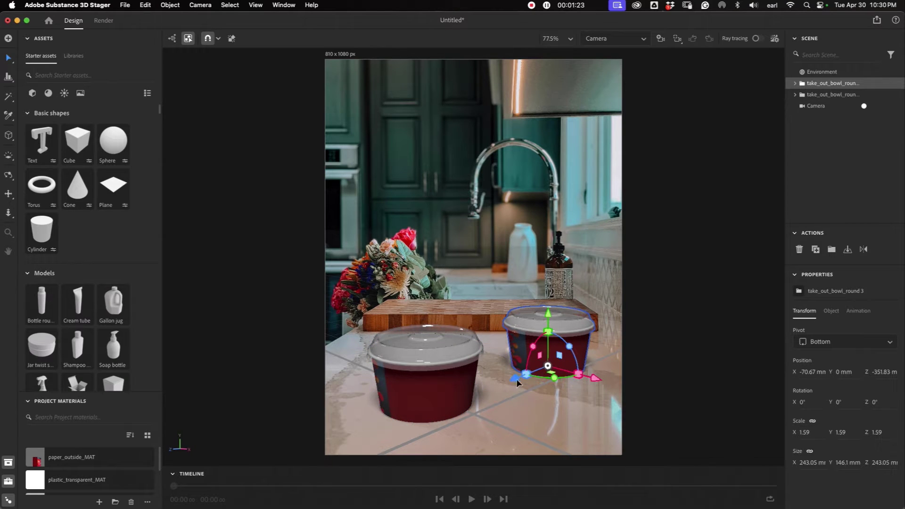
drag(516, 382, 503, 384)
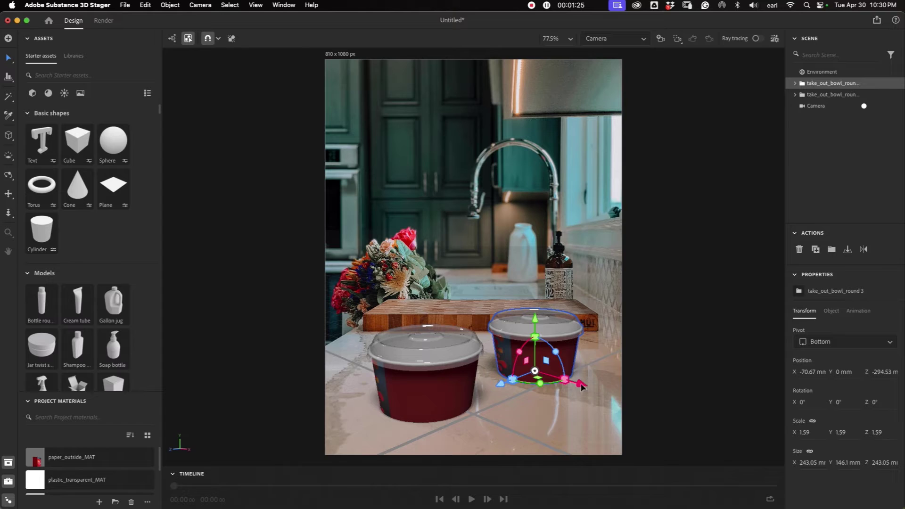
drag(582, 387, 587, 387)
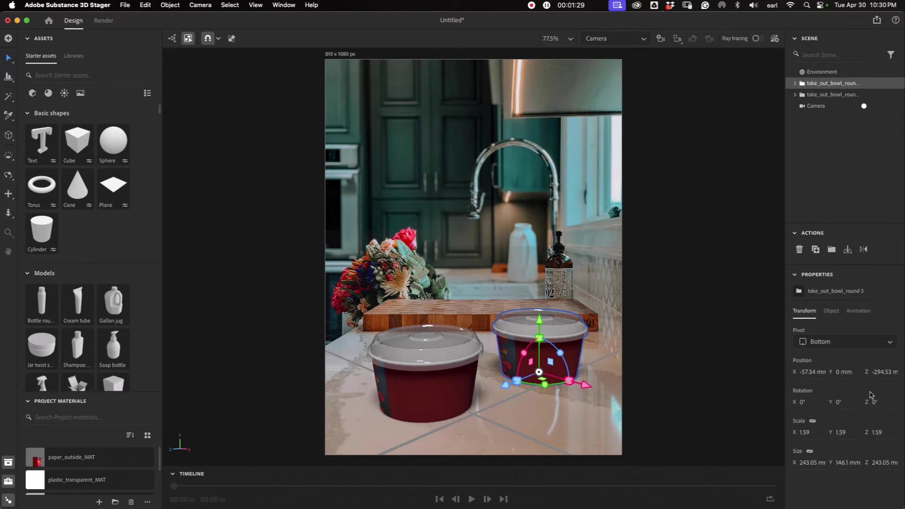
- Set Position Y to 1.5 mm for the left bowl, then the right bowl
click(450, 359)
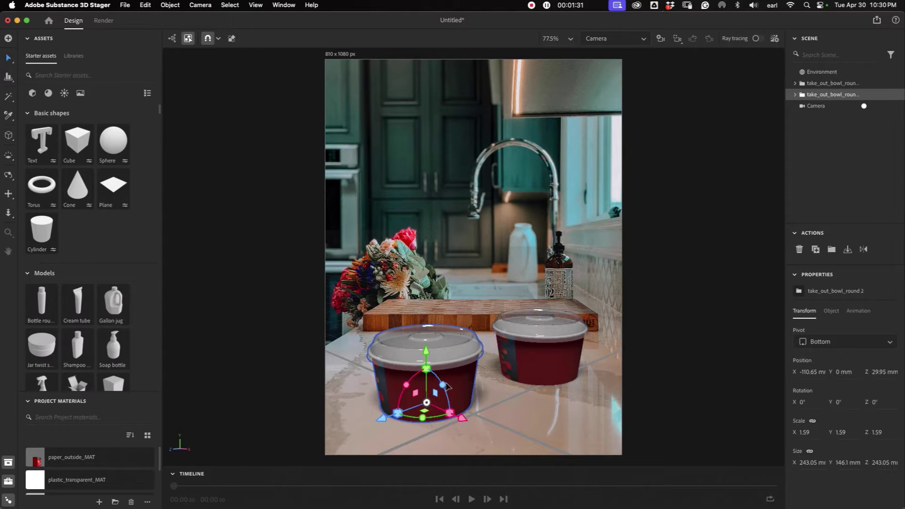
click(841, 371)
text(1.5)
key(Return)
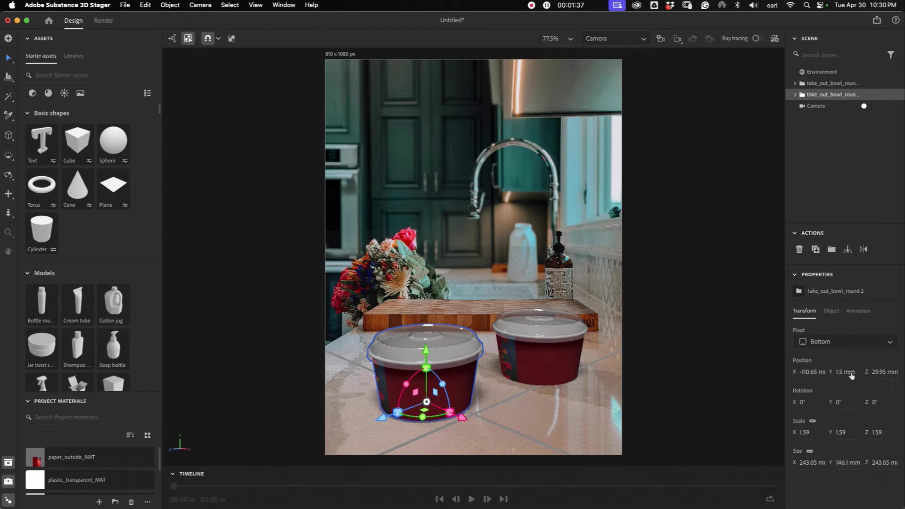
click(554, 359)
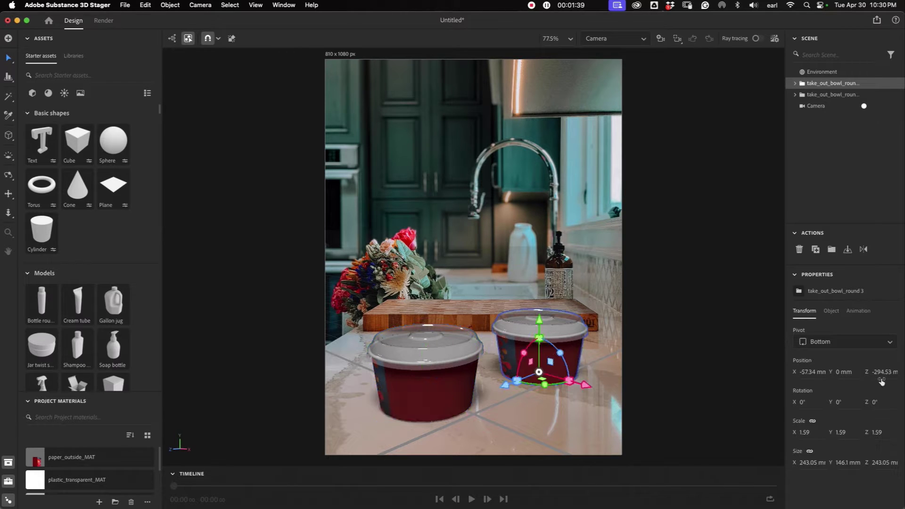
click(845, 371)
key(Return)
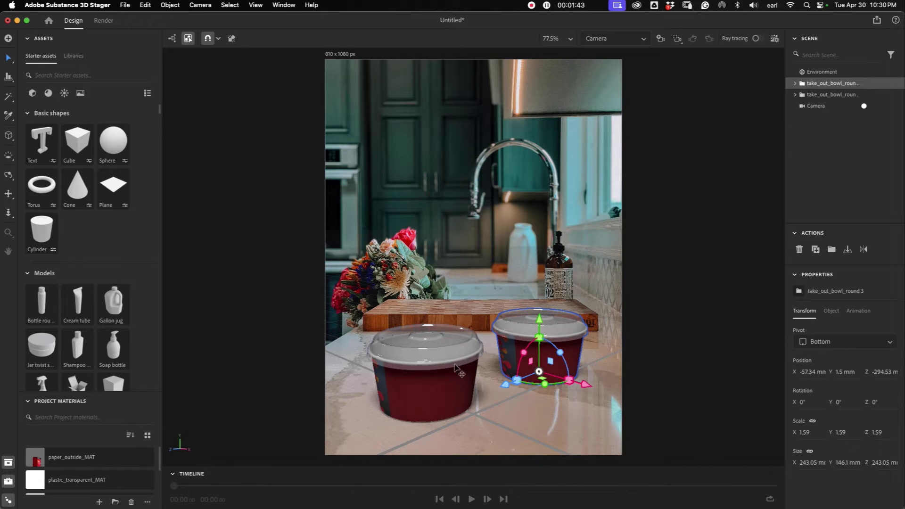
- Rotate the right bowl to 97.64° and the left to 153.23° on Y, labels forward
drag(552, 385, 702, 314)
click(459, 392)
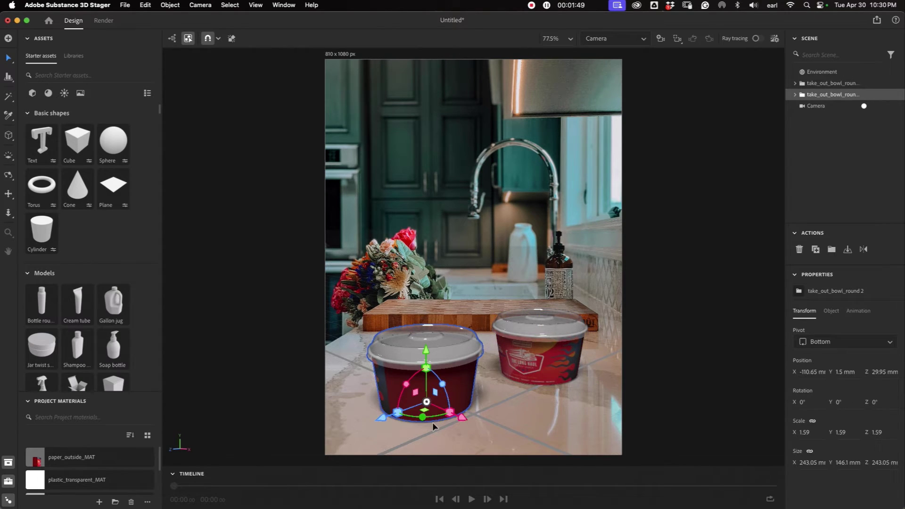
drag(432, 419, 674, 284)
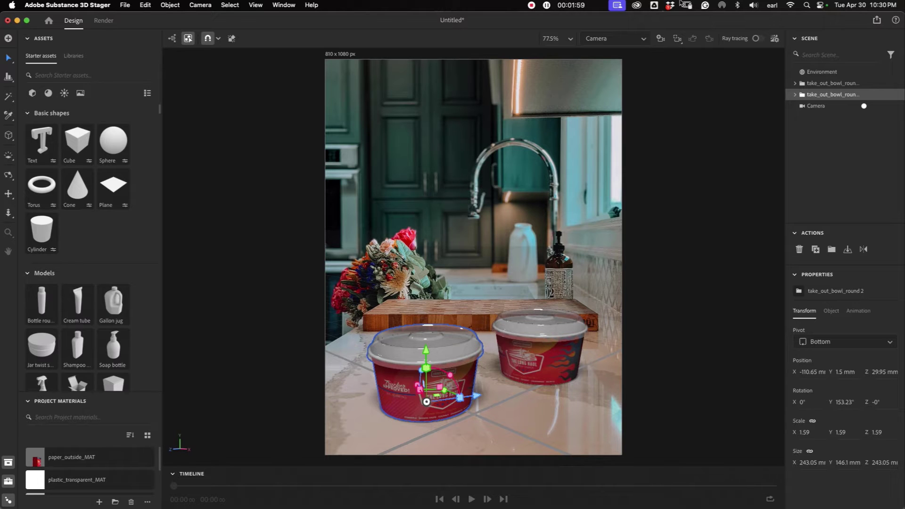
- Enable Ray tracing and deselect to view soft shadows and reflections on the countertop
click(757, 39)
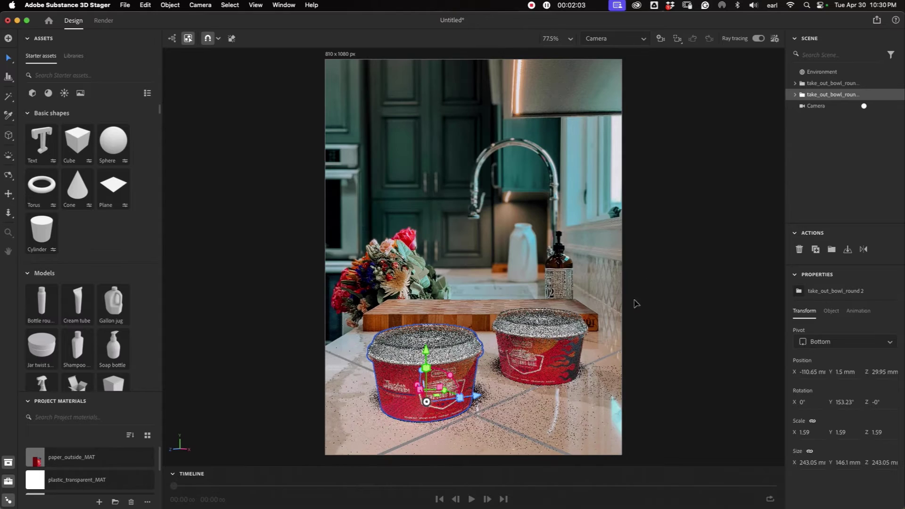
click(660, 383)
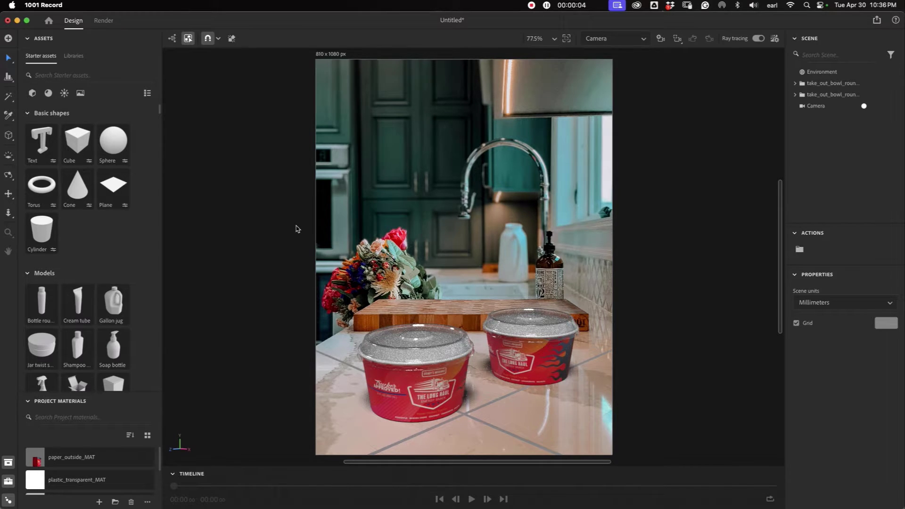
- Replace the background with the white kitchen photo with window and bar stools from Finder
key(ctrl+Up)
click(715, 135)
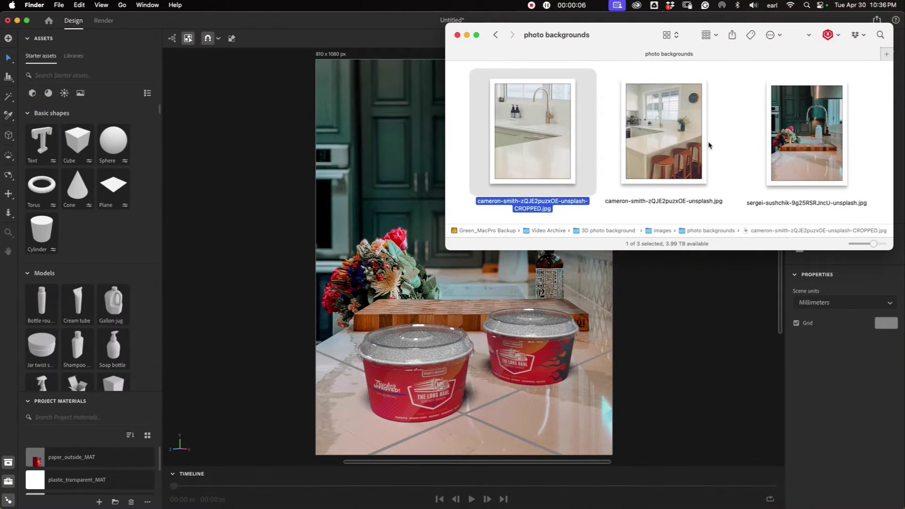
click(669, 140)
key(space)
key(space)
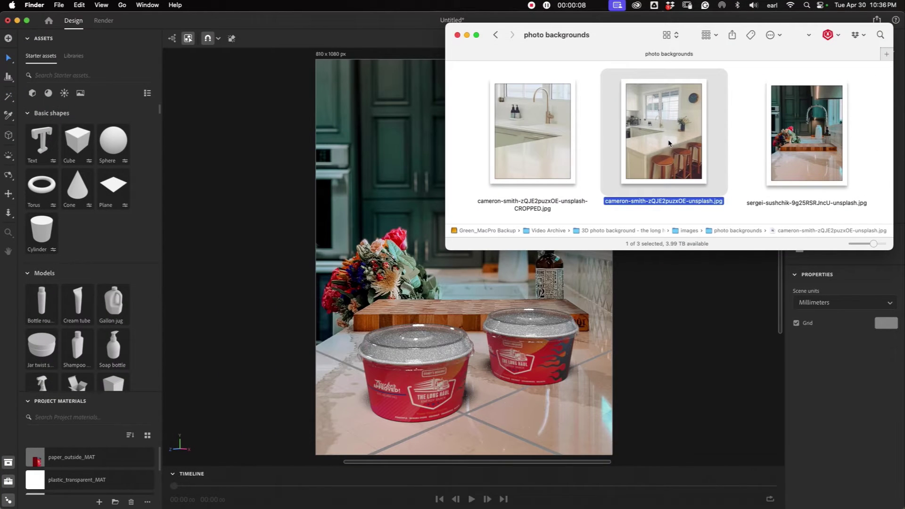
drag(655, 147, 437, 231)
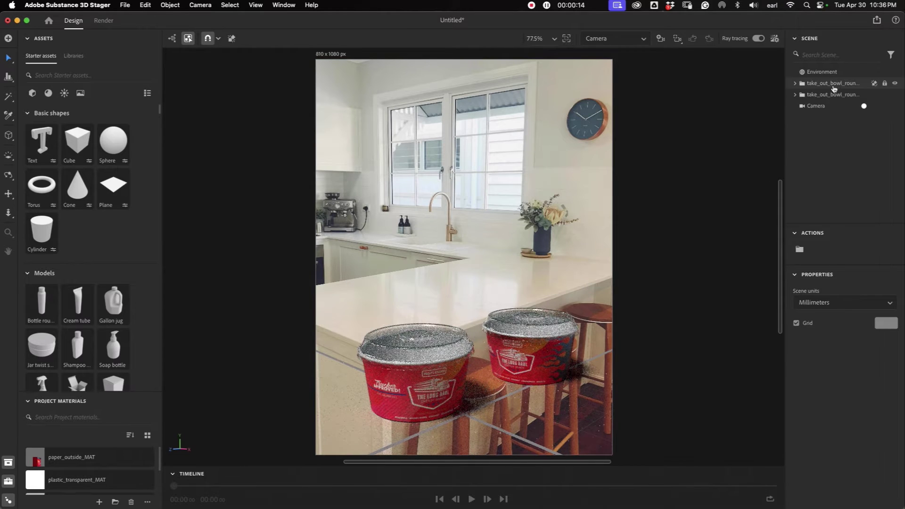
- Run Match Image on the Camera with all options, fitting the bar-stool photo at 861×1080
click(816, 106)
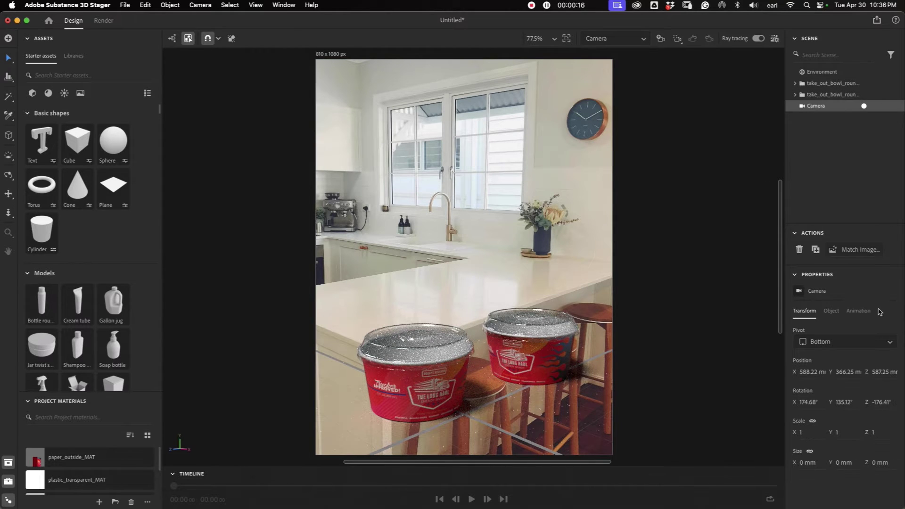
click(851, 250)
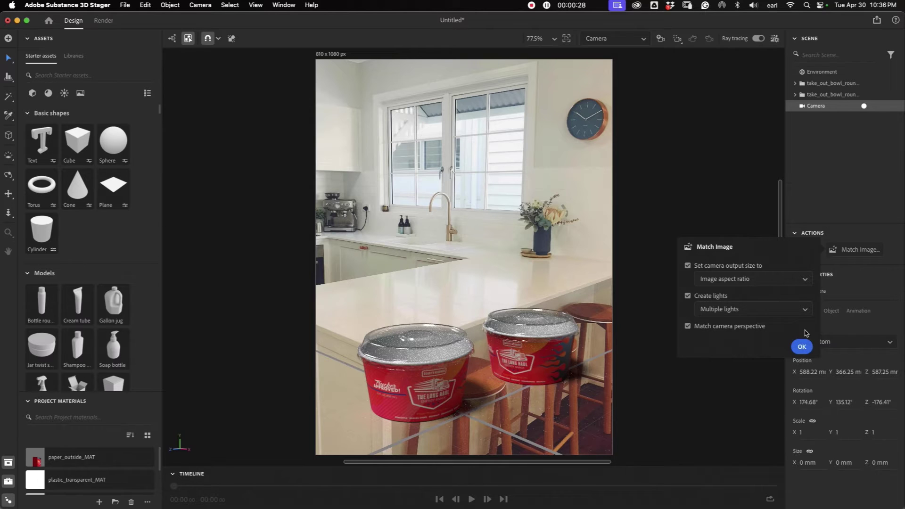
click(801, 347)
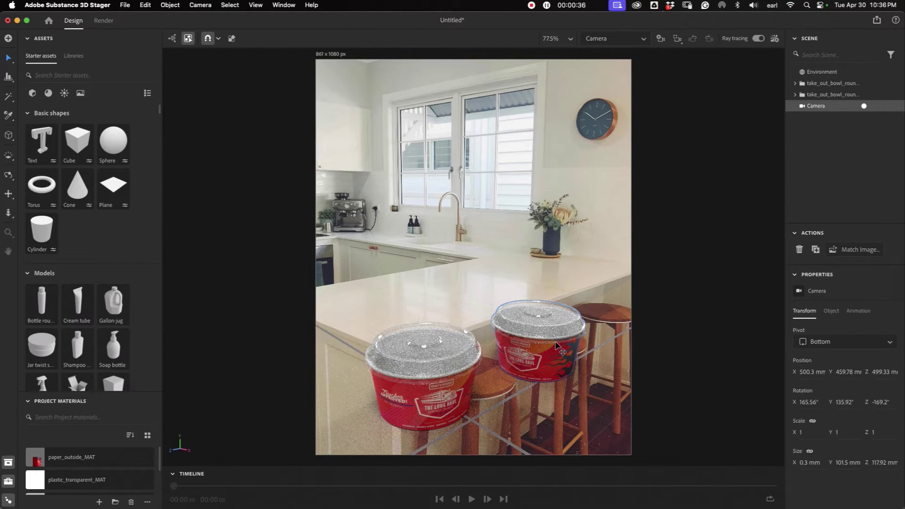
- With ray tracing off, move both bowls left and back onto the white countertop
click(556, 346)
shift+click(450, 360)
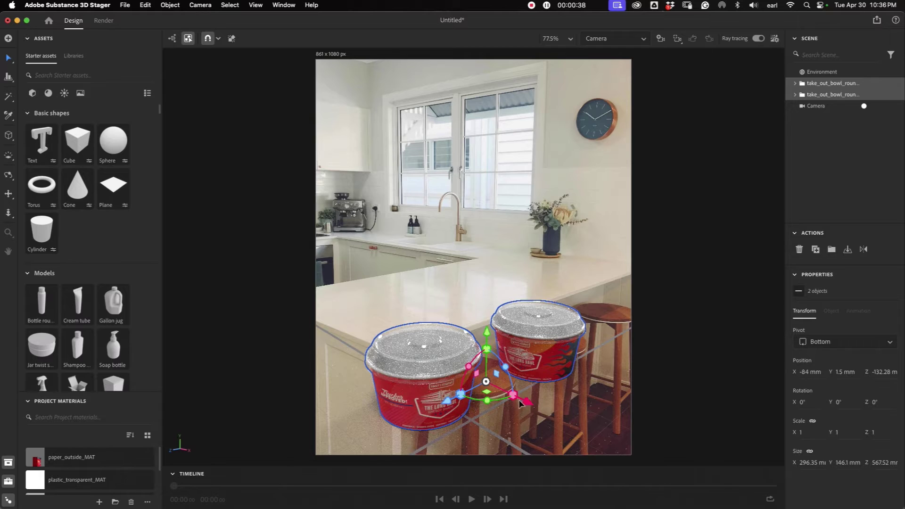
drag(526, 404, 433, 356)
click(757, 38)
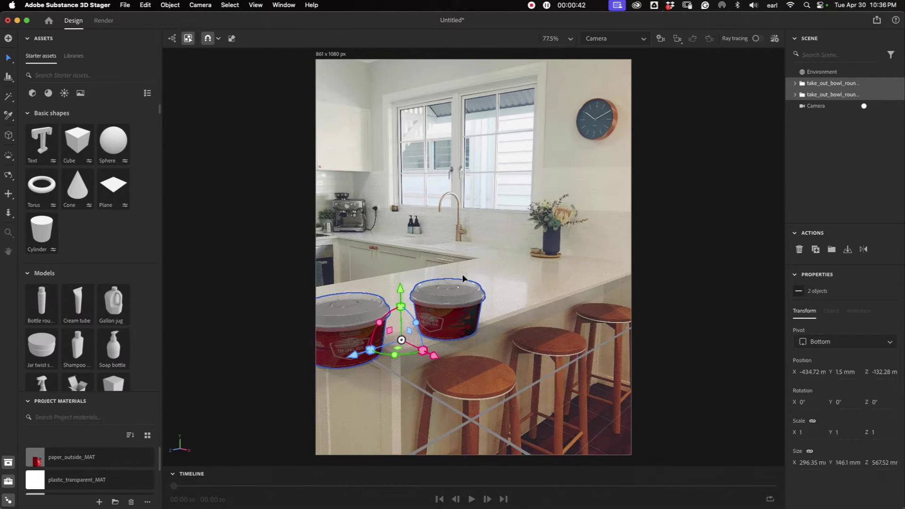
drag(370, 353, 481, 297)
drag(537, 324, 485, 303)
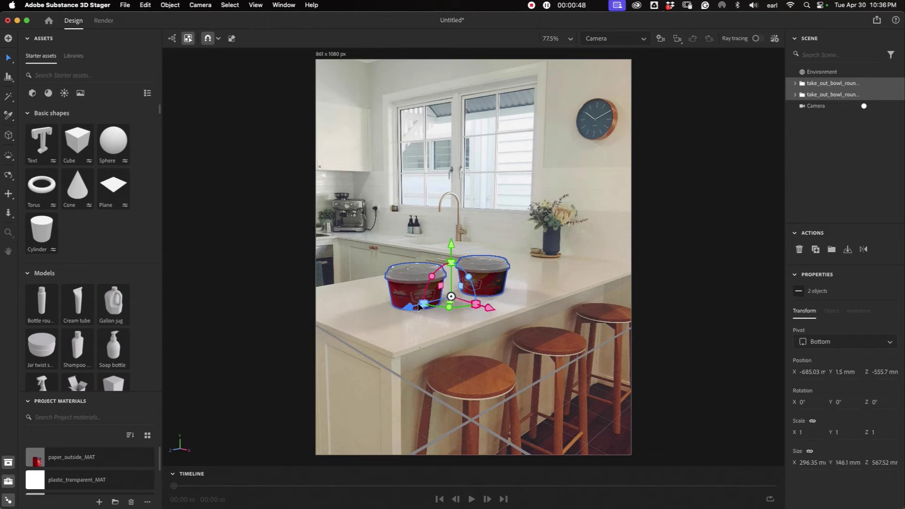
drag(418, 306, 440, 301)
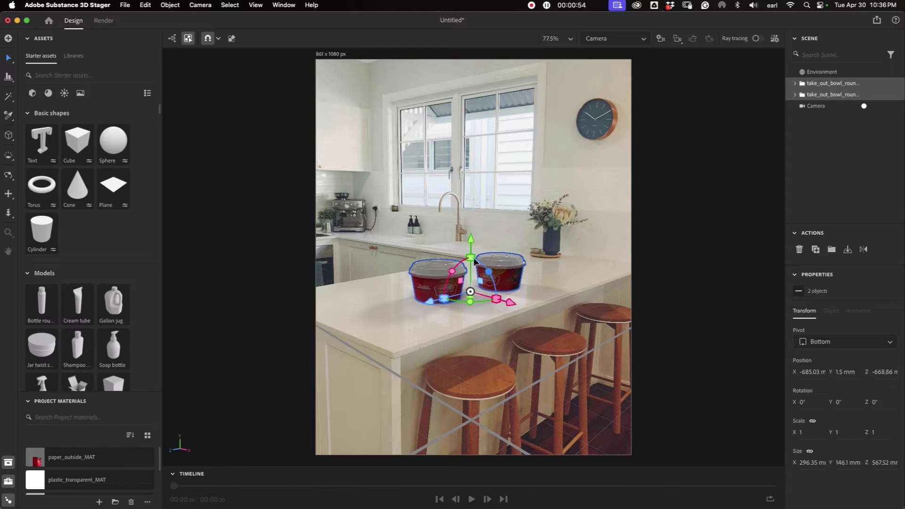
- Shrink both bowls to 0.63 scale, nudge them right, and turn ray tracing back on
drag(470, 257, 469, 259)
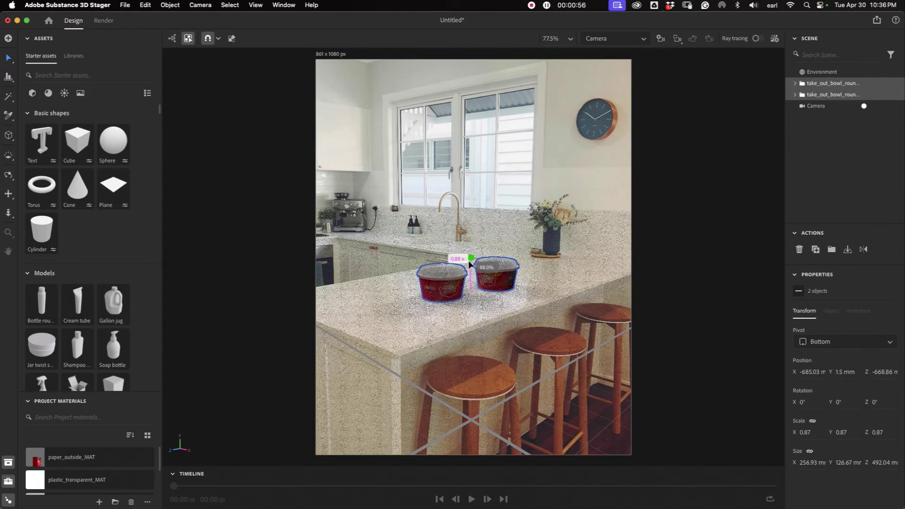
drag(469, 262, 467, 273)
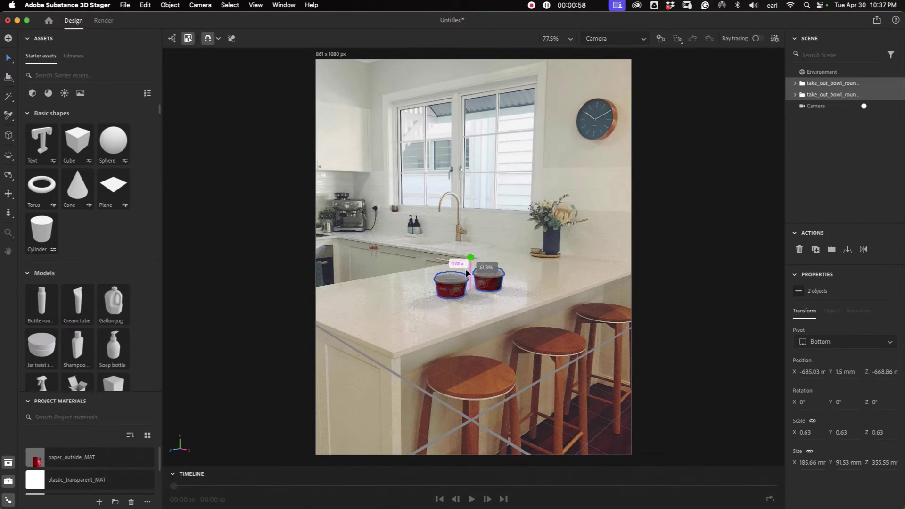
drag(514, 302, 513, 304)
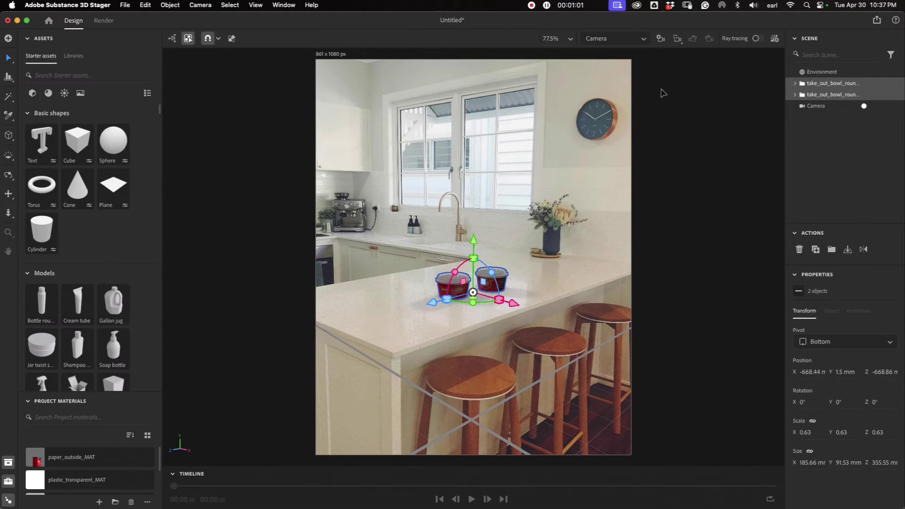
click(756, 38)
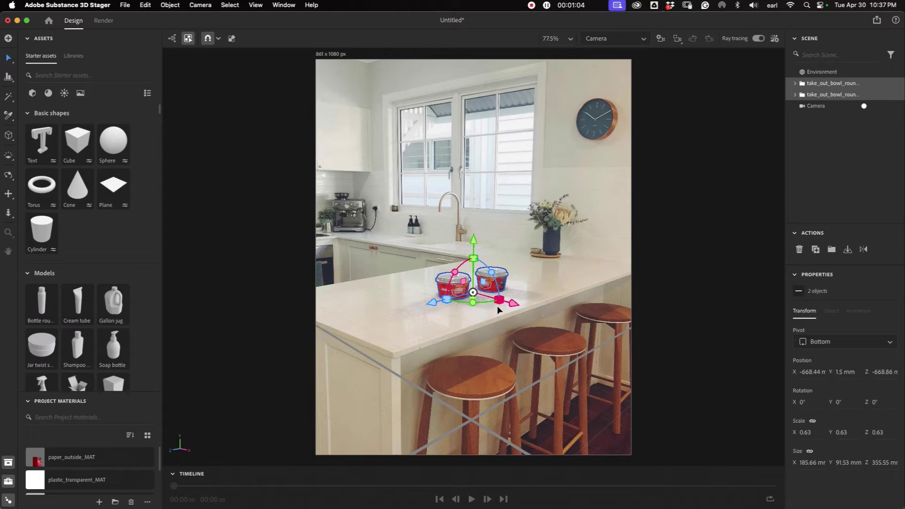
click(707, 316)
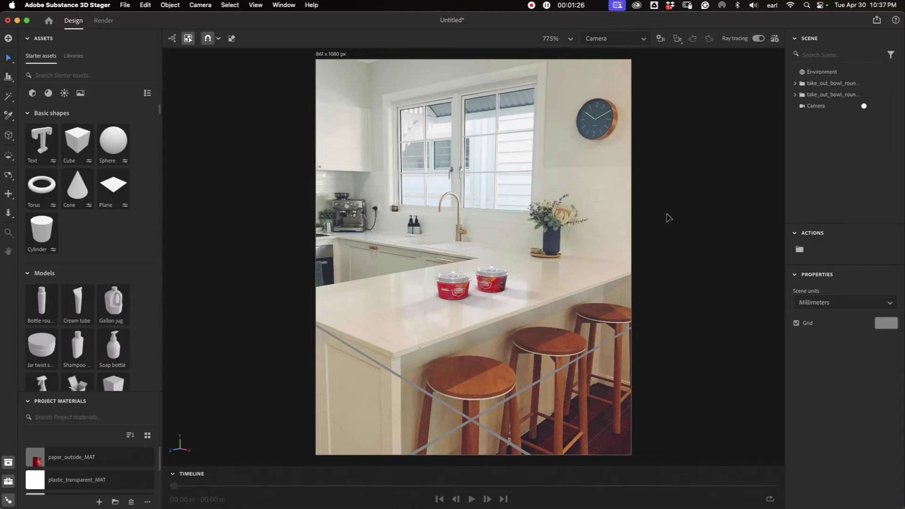
- Preview the cropped faucet-and-countertop close-up in Finder and drag it in as the Stager background
key(ctrl+Up)
click(702, 125)
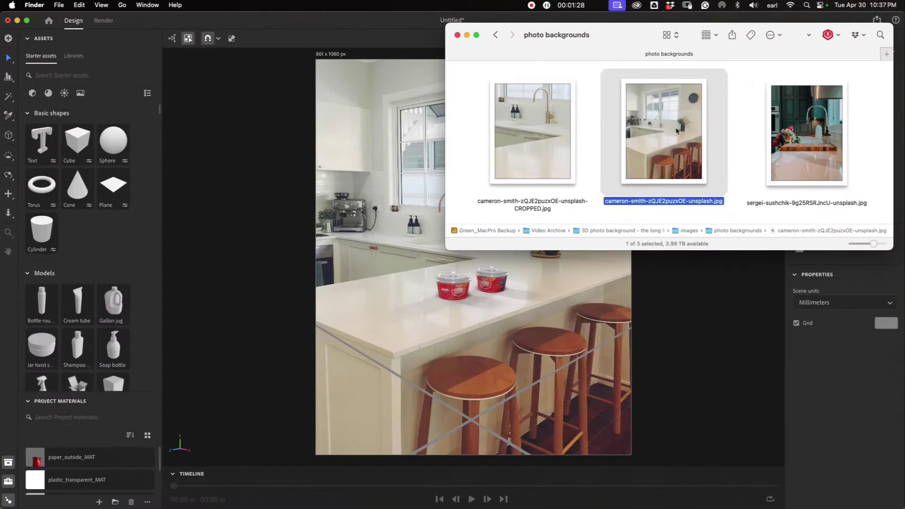
click(525, 139)
key(space)
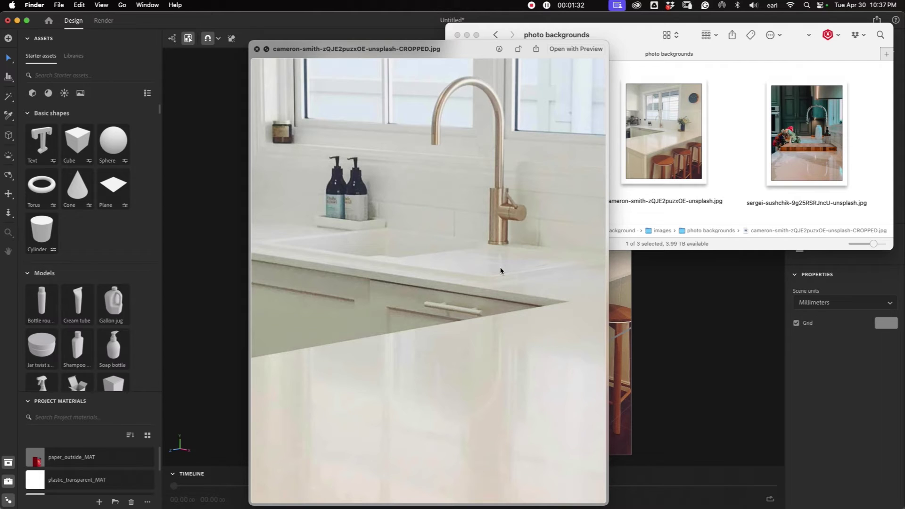
key(space)
drag(537, 129, 402, 163)
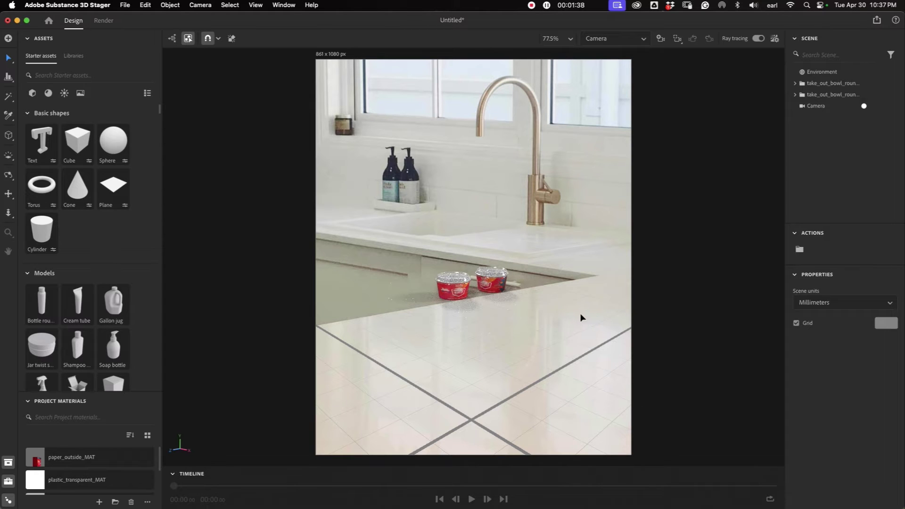
- Apply Match Image to the scene camera so it fits the 862×1080 close-up photo
click(817, 107)
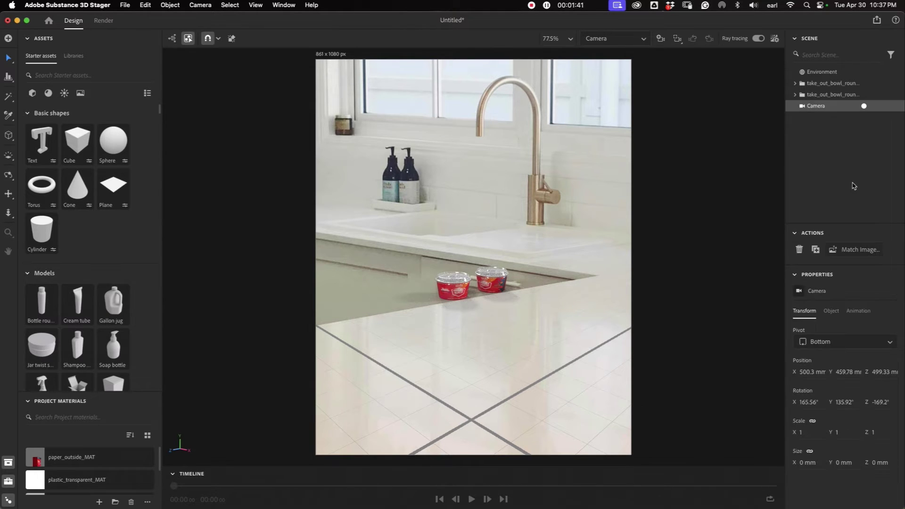
click(851, 251)
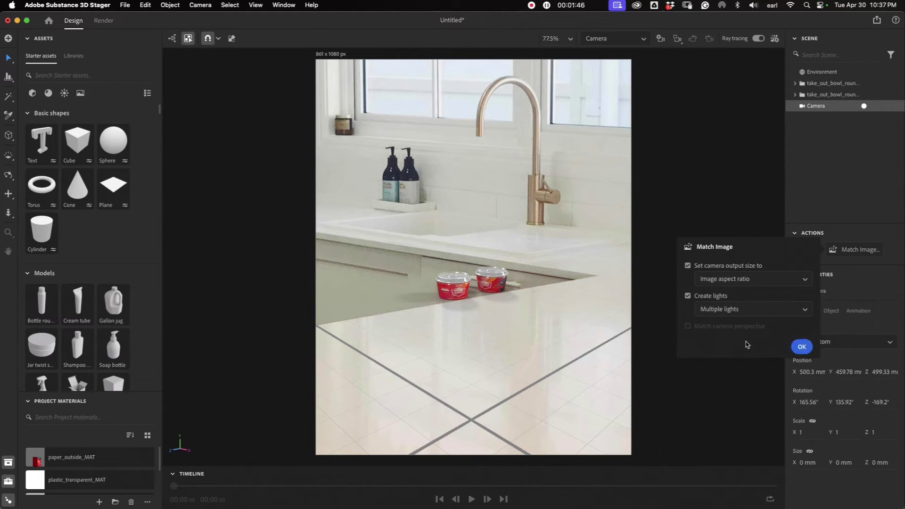
click(801, 347)
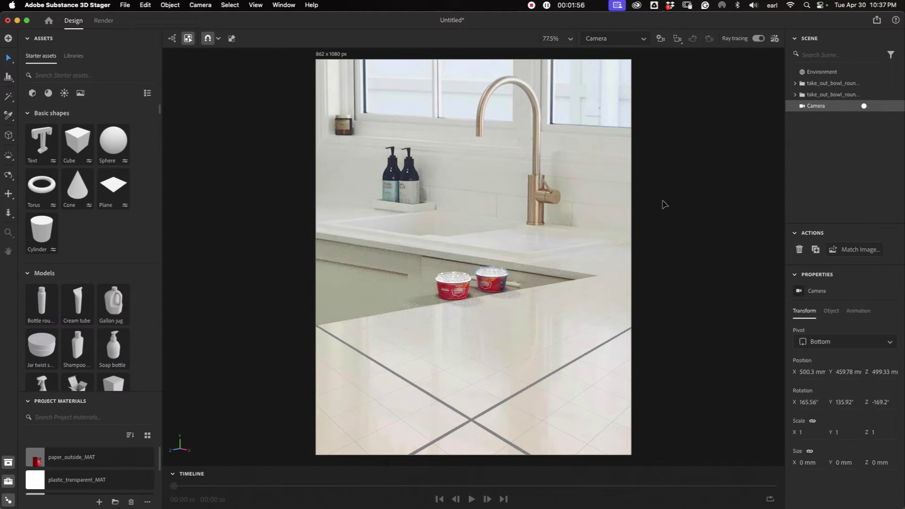
- Select both take-out bowls, move them right and forward, and scale them uniformly to 1.86
click(832, 83)
shift+click(820, 95)
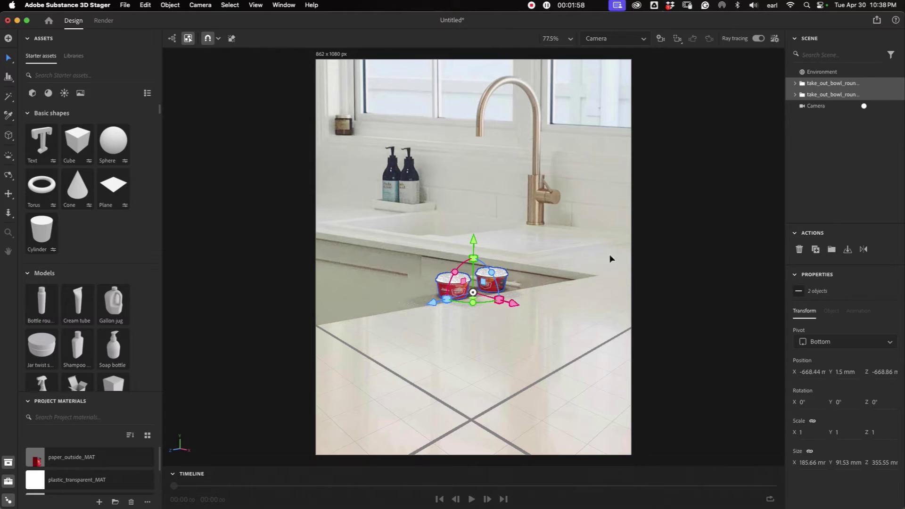
drag(514, 305, 598, 329)
drag(523, 328, 451, 387)
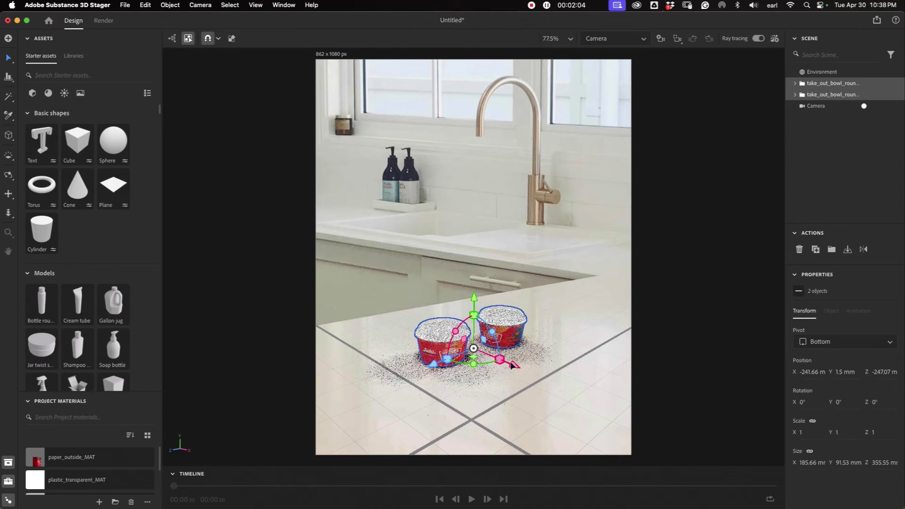
drag(514, 369, 559, 385)
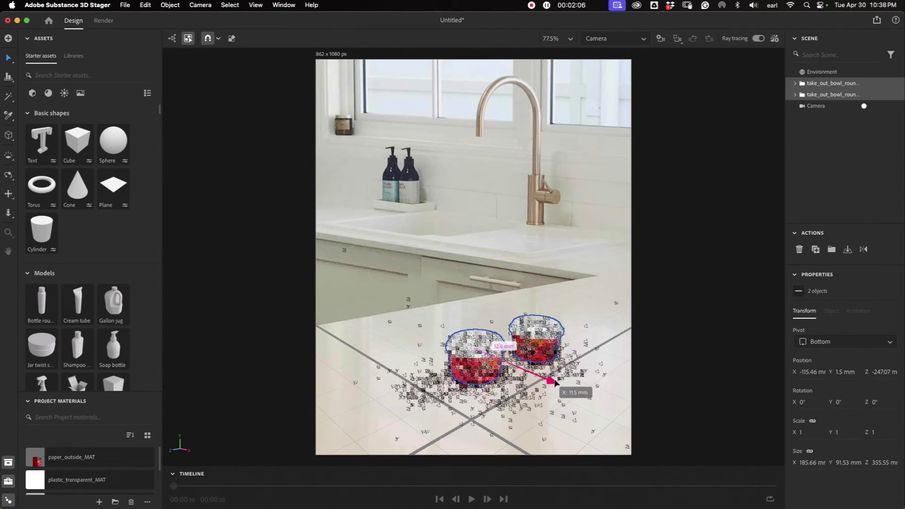
drag(508, 330, 519, 296)
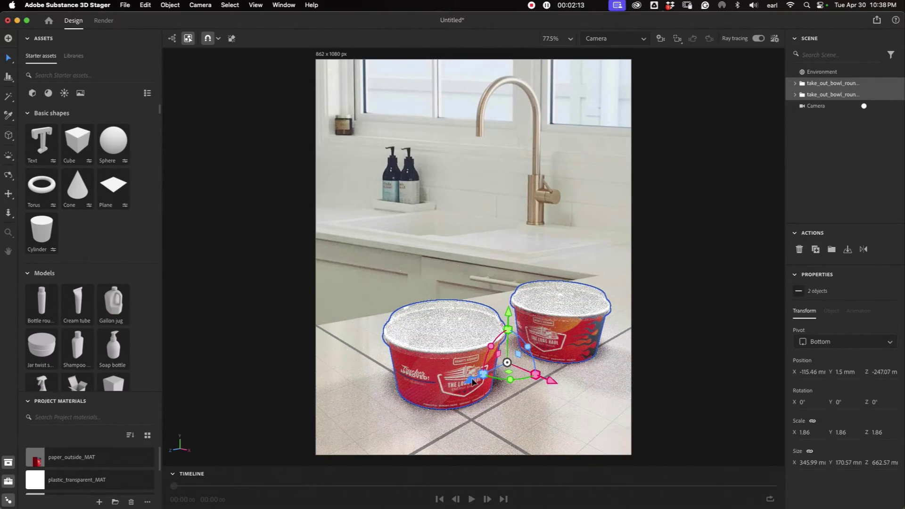
drag(472, 382, 444, 394)
- Move the back bowl right and forward, drop it to the ground, then shift it left
click(583, 370)
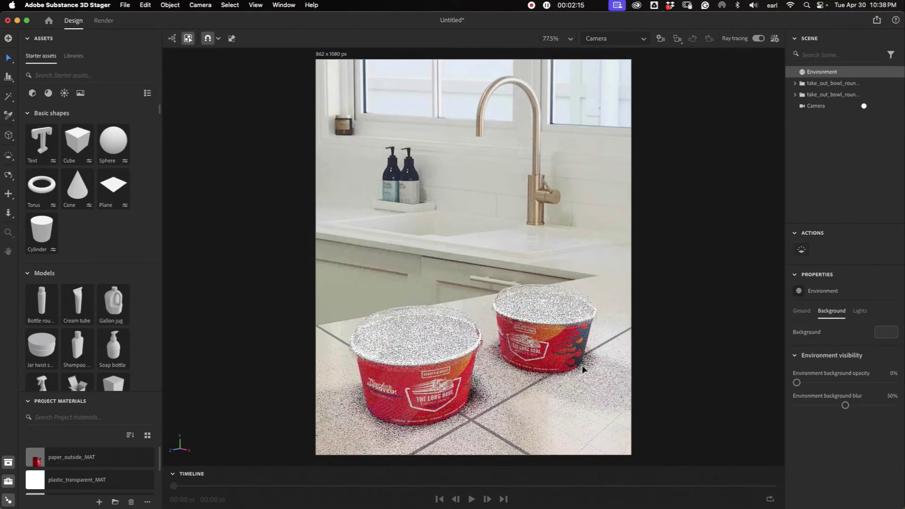
click(572, 371)
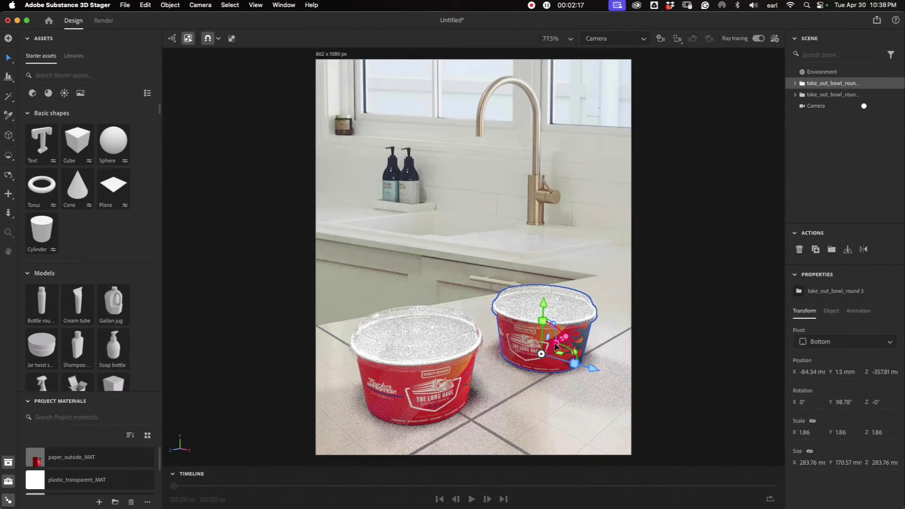
drag(556, 346, 576, 395)
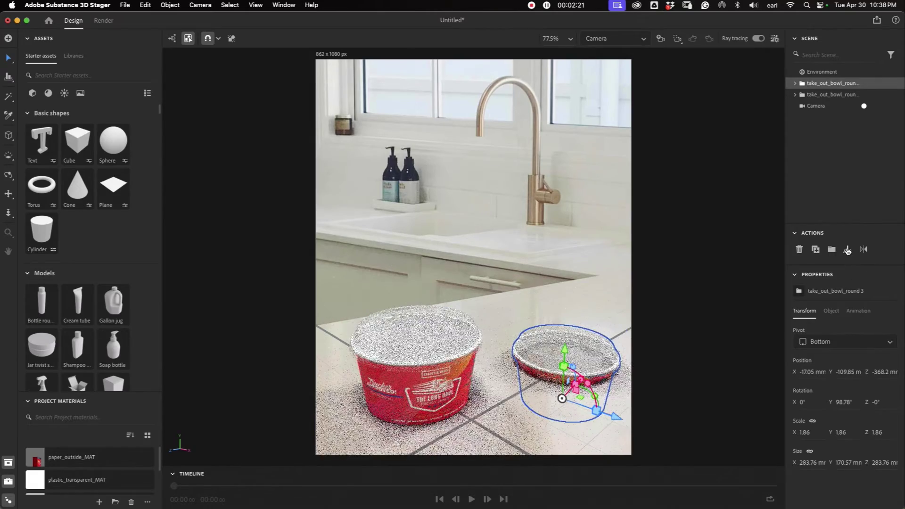
click(846, 249)
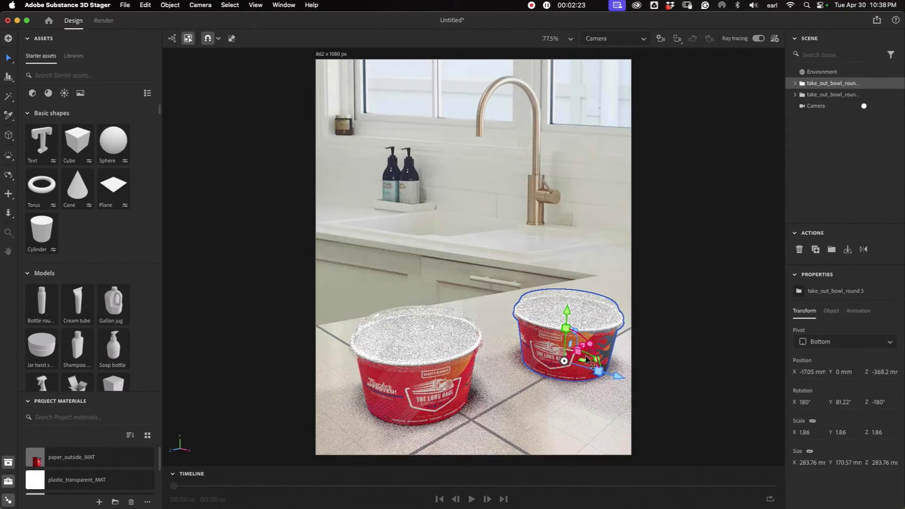
drag(572, 346, 548, 364)
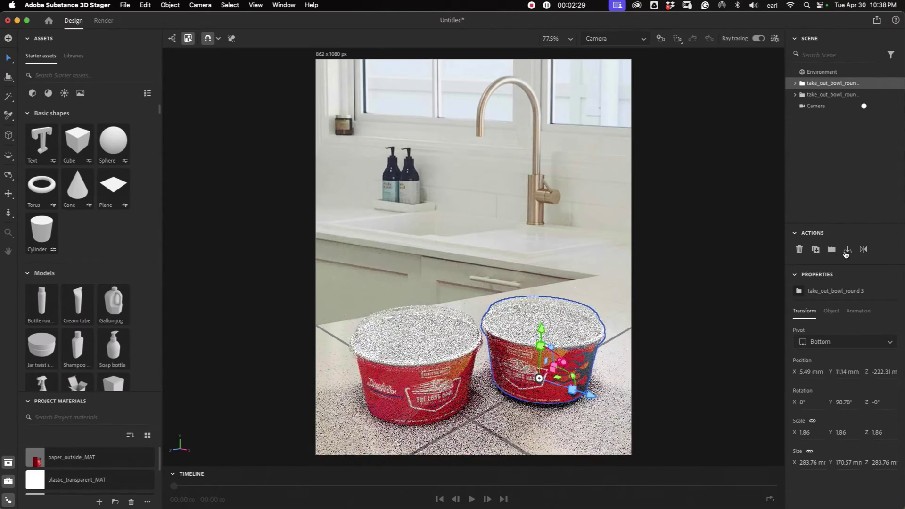
- Nudge the left bowl back and slightly right so it sits beside the other bowl
click(389, 388)
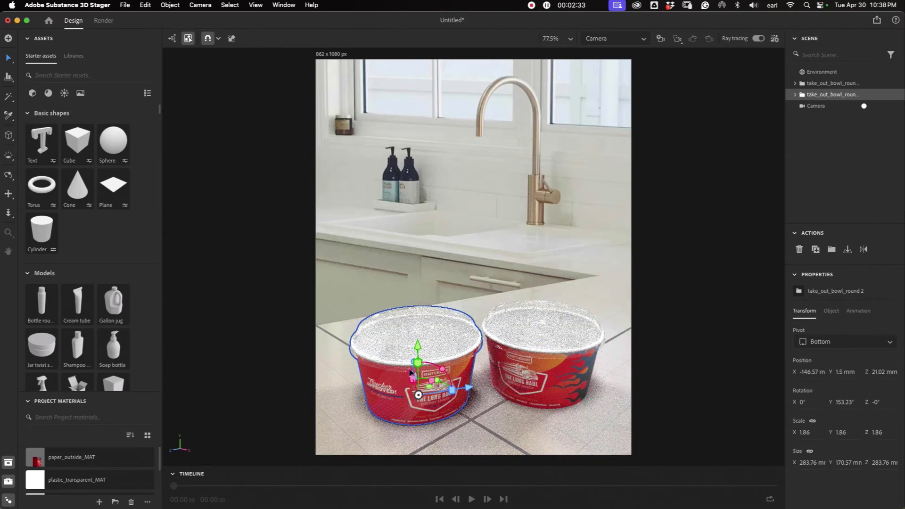
drag(409, 372, 406, 350)
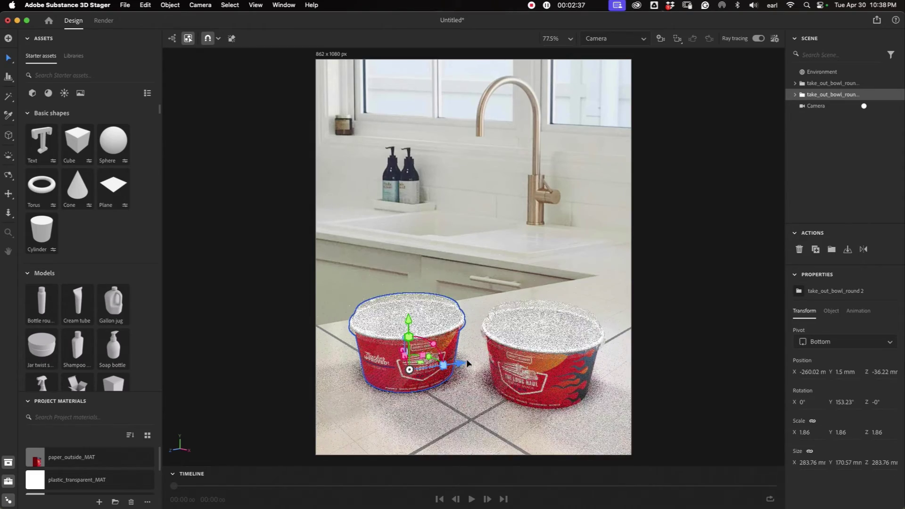
drag(468, 363, 477, 362)
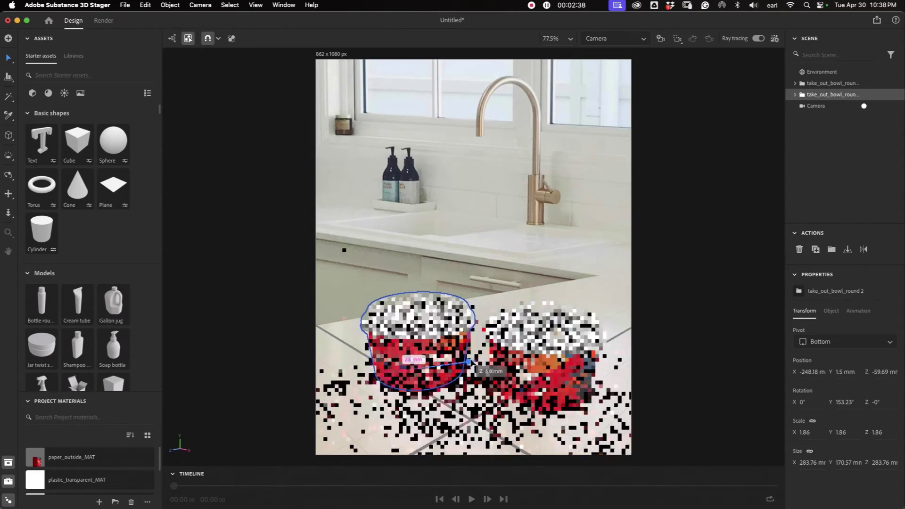
click(657, 436)
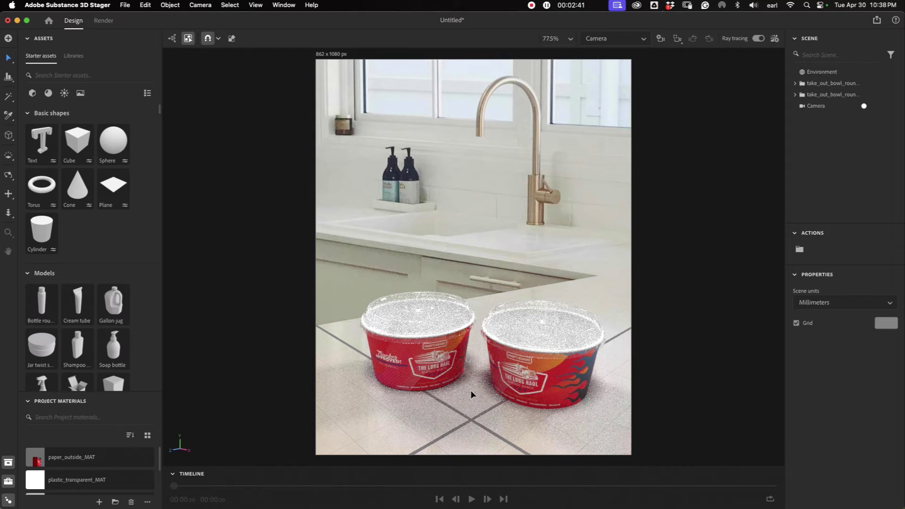
- Drop the left bowl to the ground and set its Position Y to 0.15
click(435, 373)
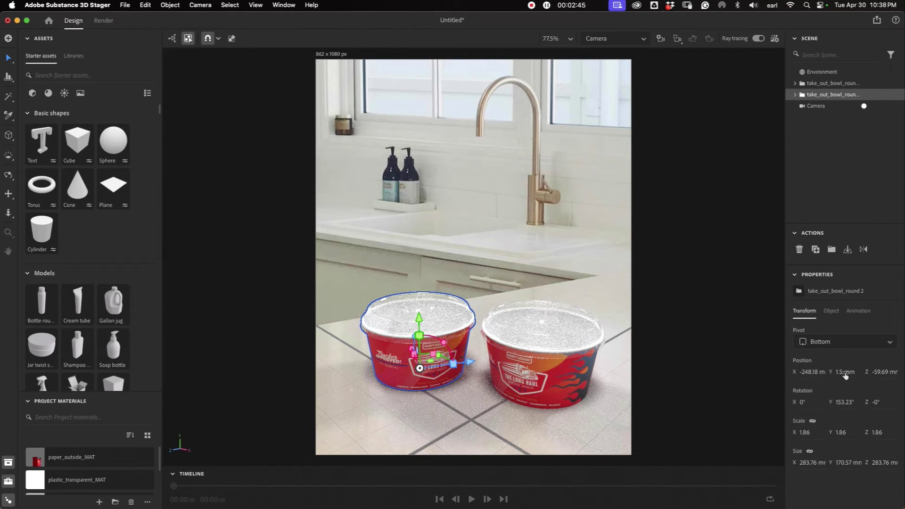
click(847, 250)
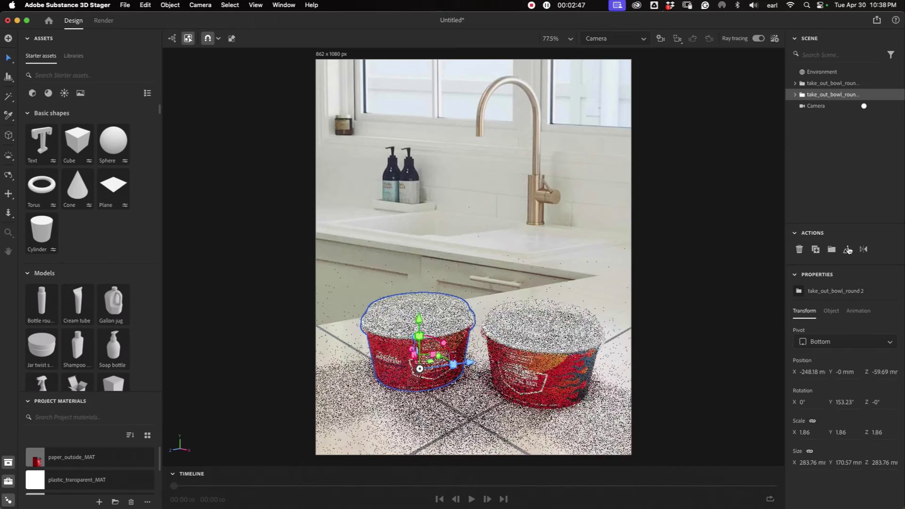
click(845, 372)
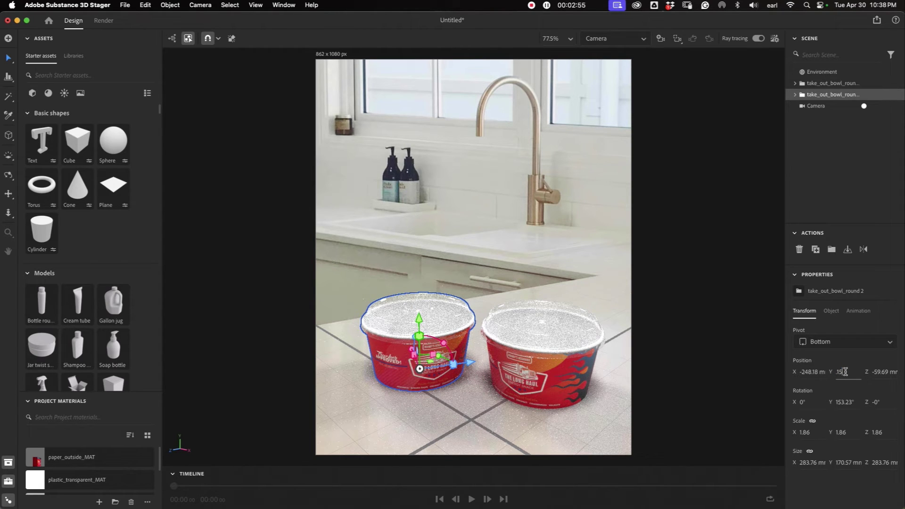
text(.15)
key(Return)
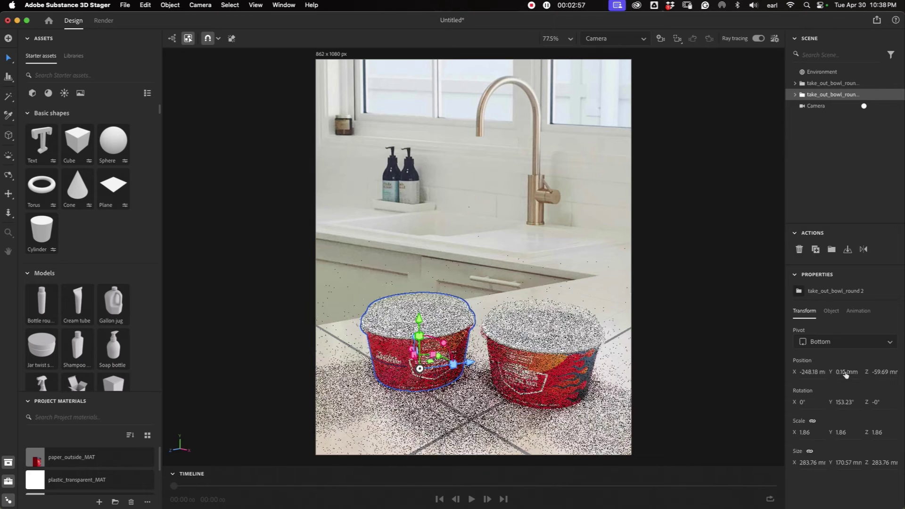
- Set the right bowl's Position Y to 0.15 as well
click(581, 387)
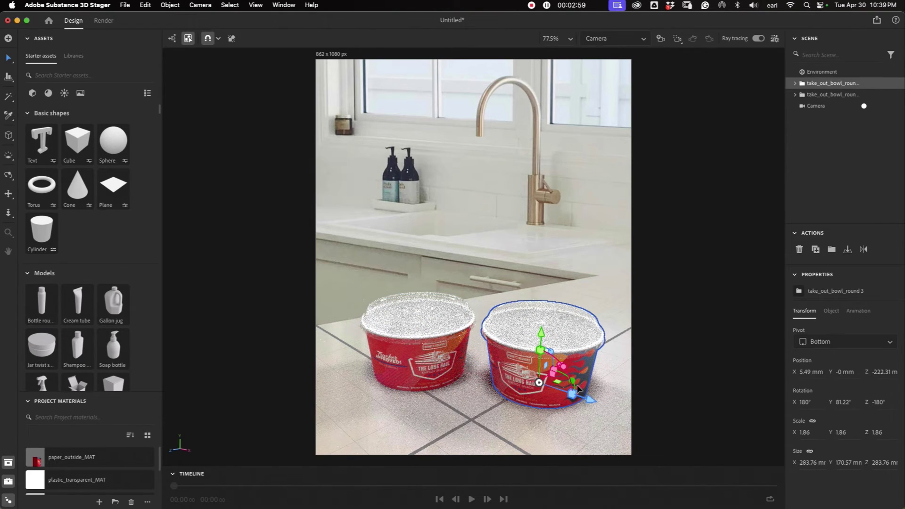
click(847, 372)
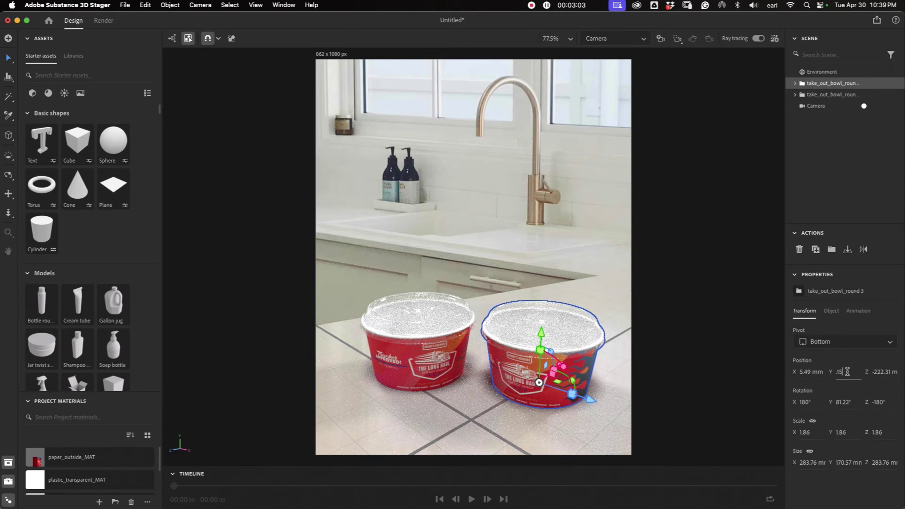
text(.15)
key(Return)
- Raise the Environment ground plane's Reflection opacity to about 19%
click(833, 72)
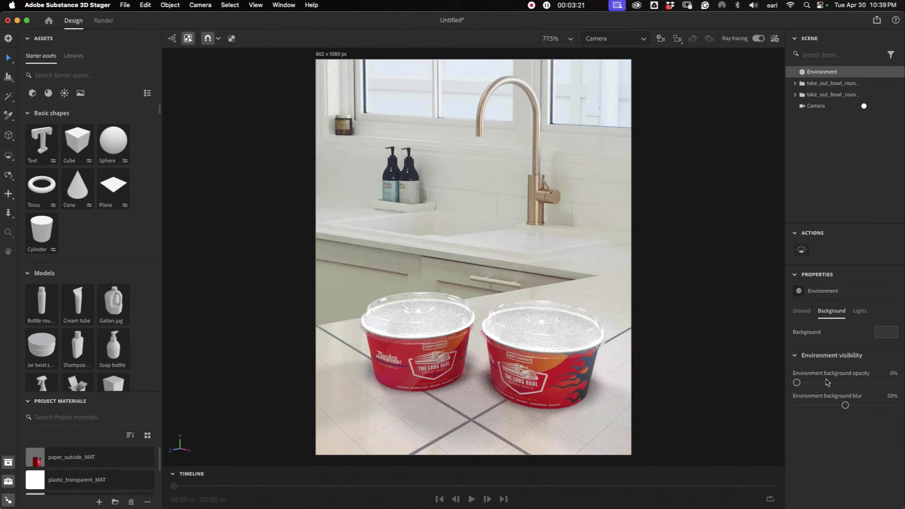
click(801, 310)
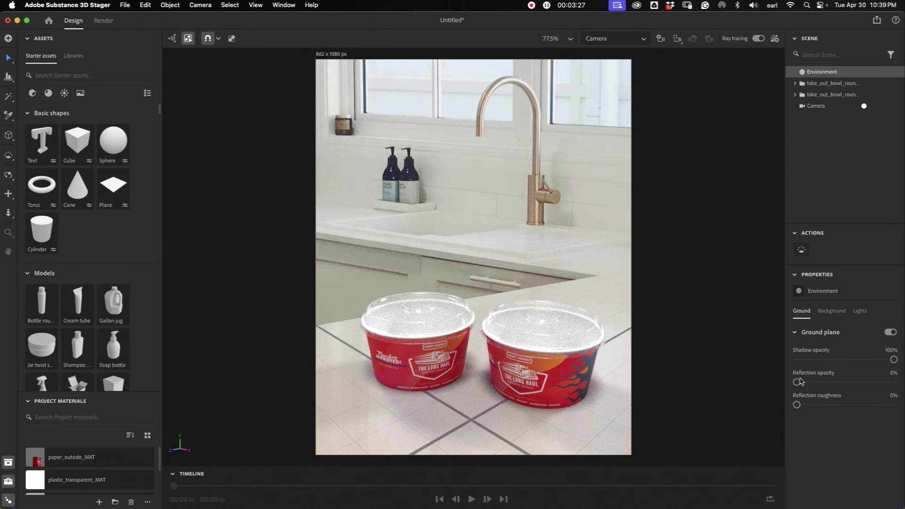
drag(796, 381, 814, 381)
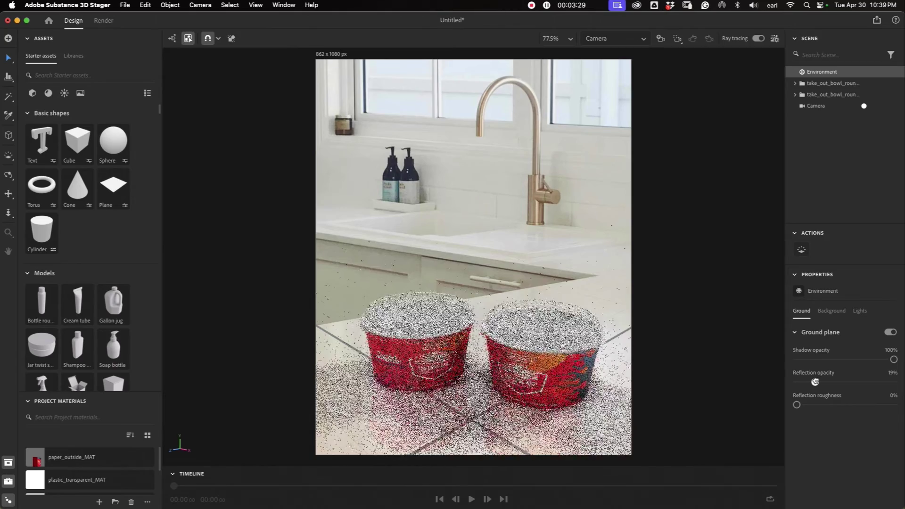